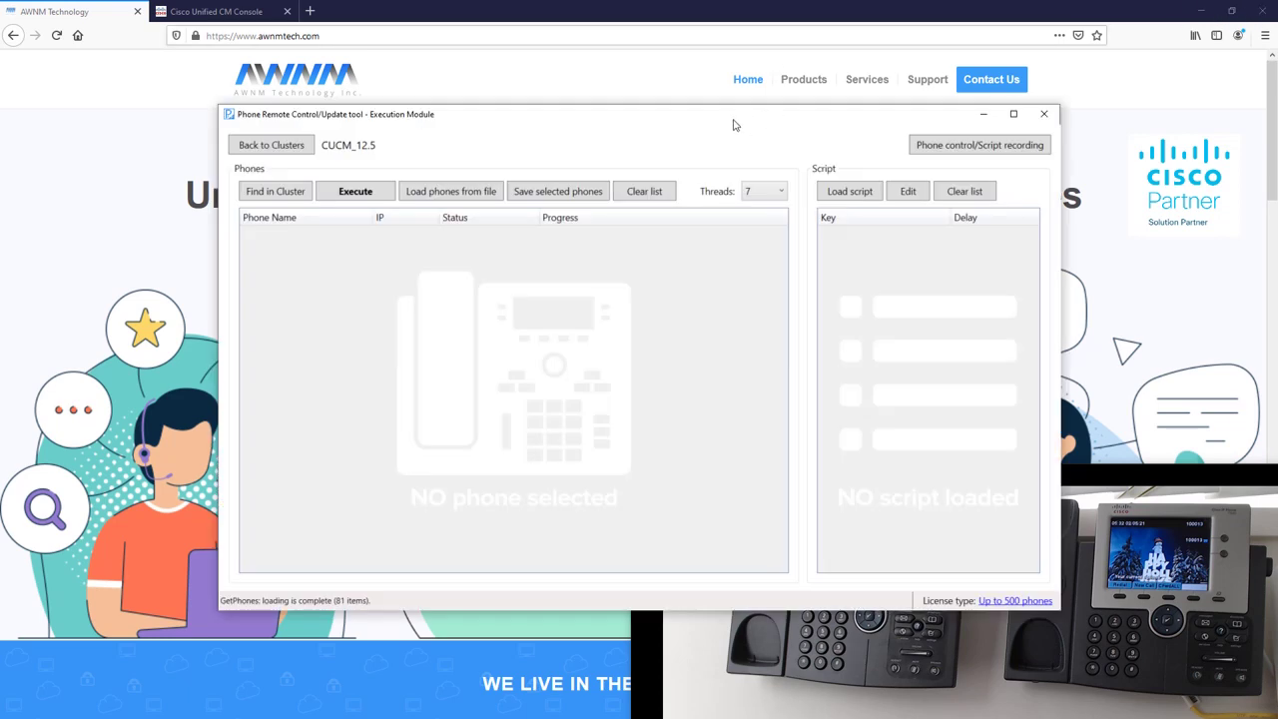
# Open the phone control and script recording window with phone model 7945, 7965 selected
pyautogui.moveTo(734, 119)
pyautogui.mouseDown()
pyautogui.moveTo(479, 38)
pyautogui.moveTo(508, 42)
pyautogui.mouseUp()
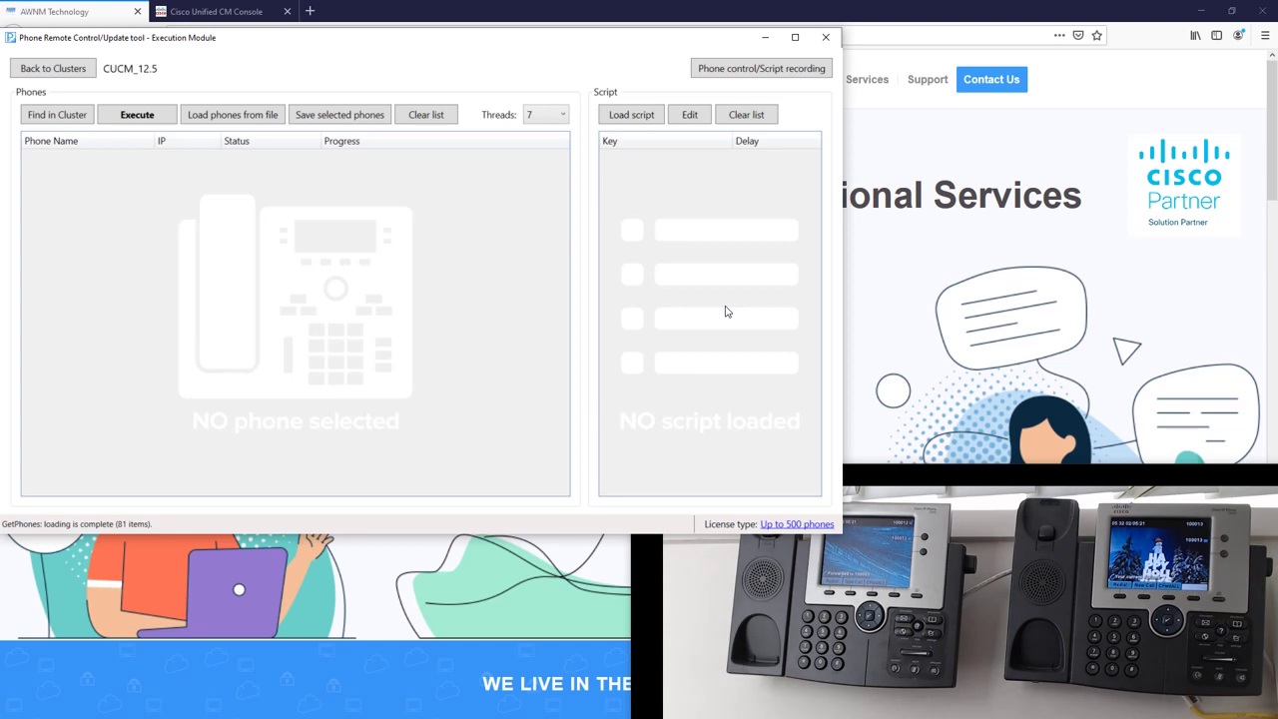
pyautogui.click(740, 70)
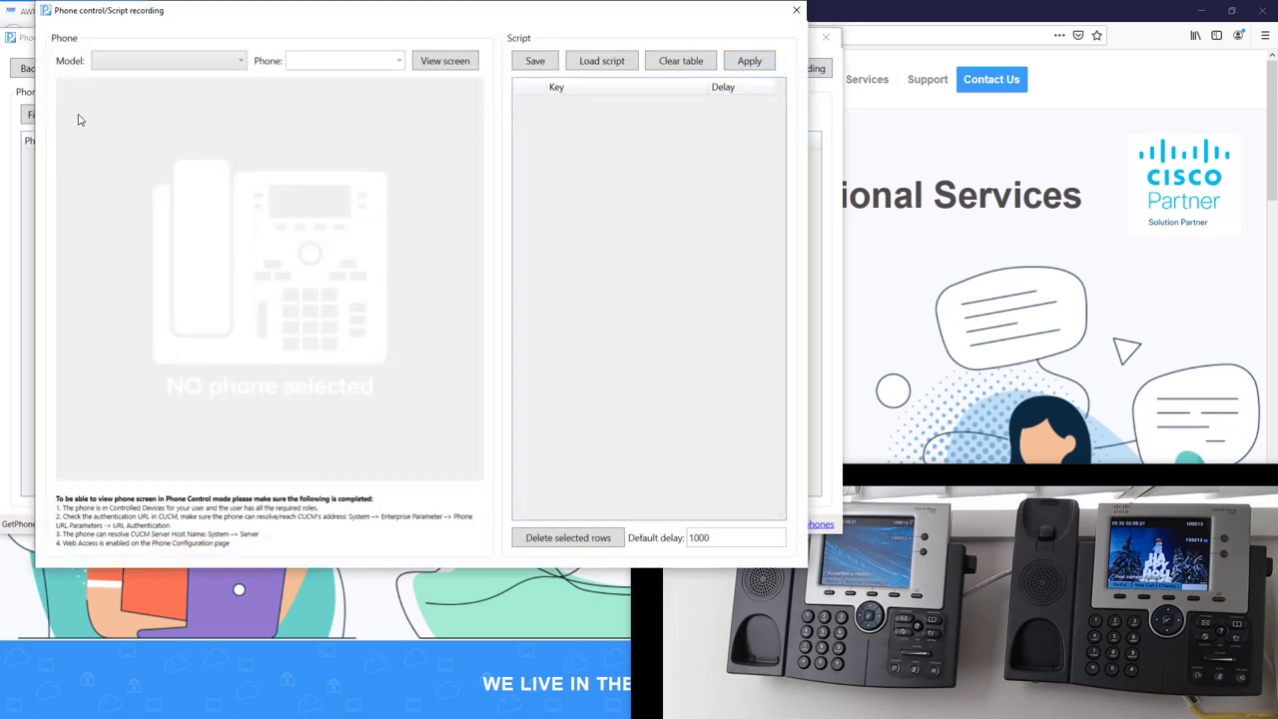
pyautogui.click(239, 64)
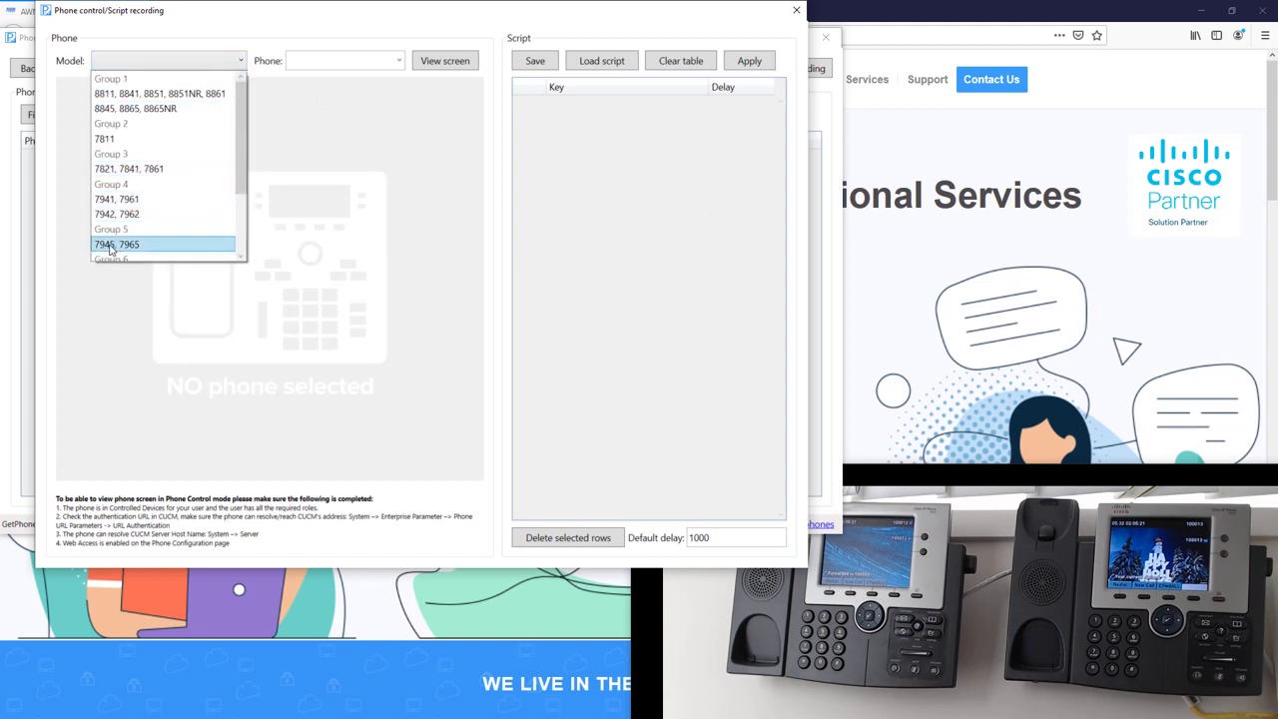
pyautogui.click(111, 248)
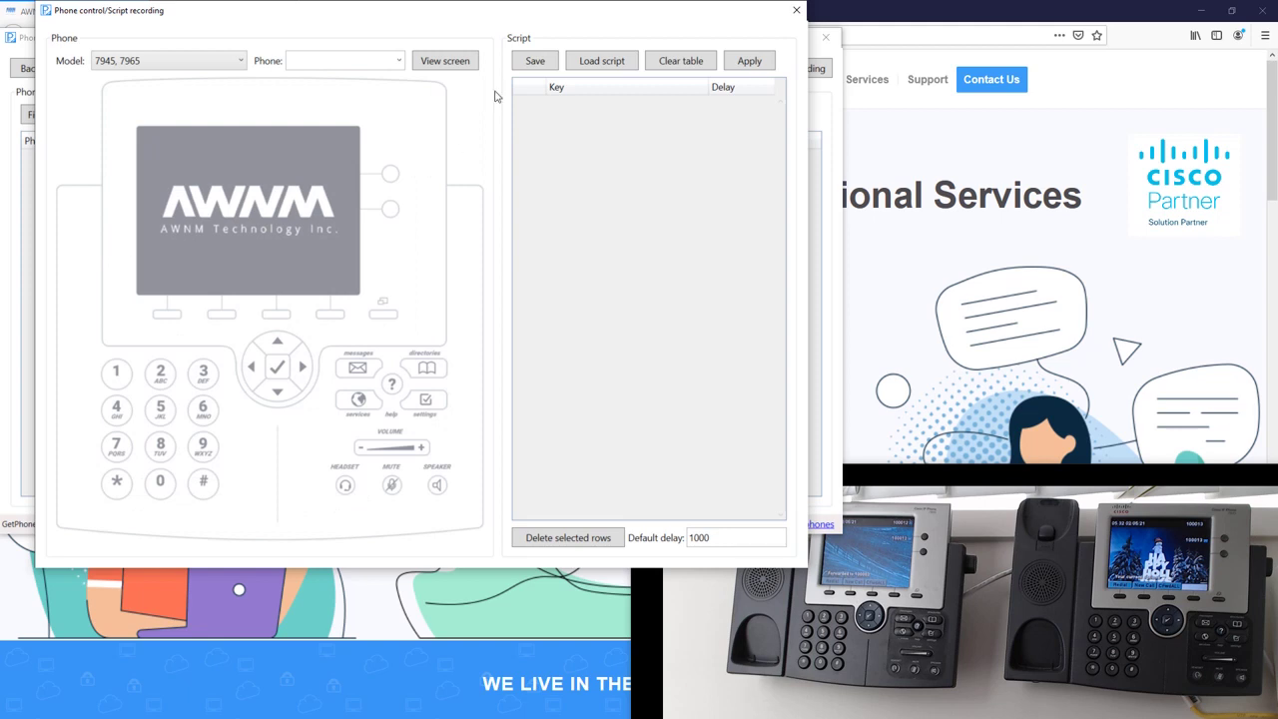
# Choose phone SEPD4D748FED979 by searching for 'd979'
pyautogui.click(356, 61)
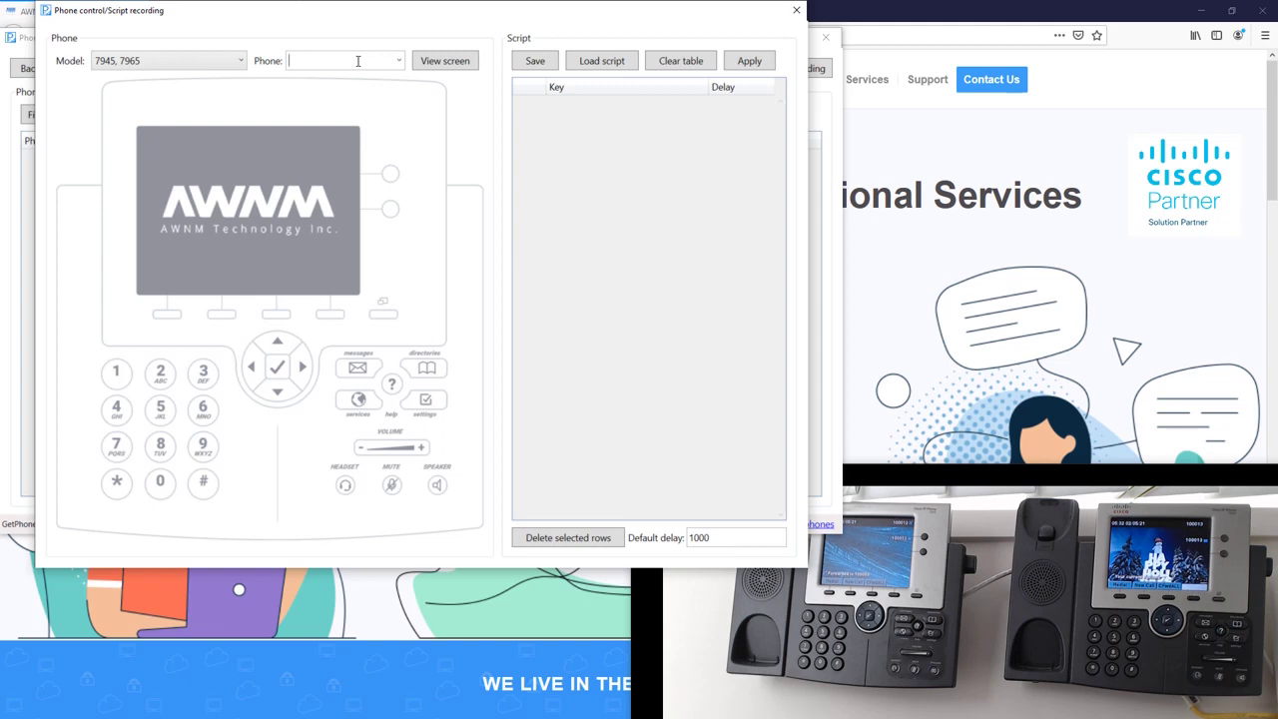
pyautogui.write('d')
pyautogui.write('979')
pyautogui.click(399, 63)
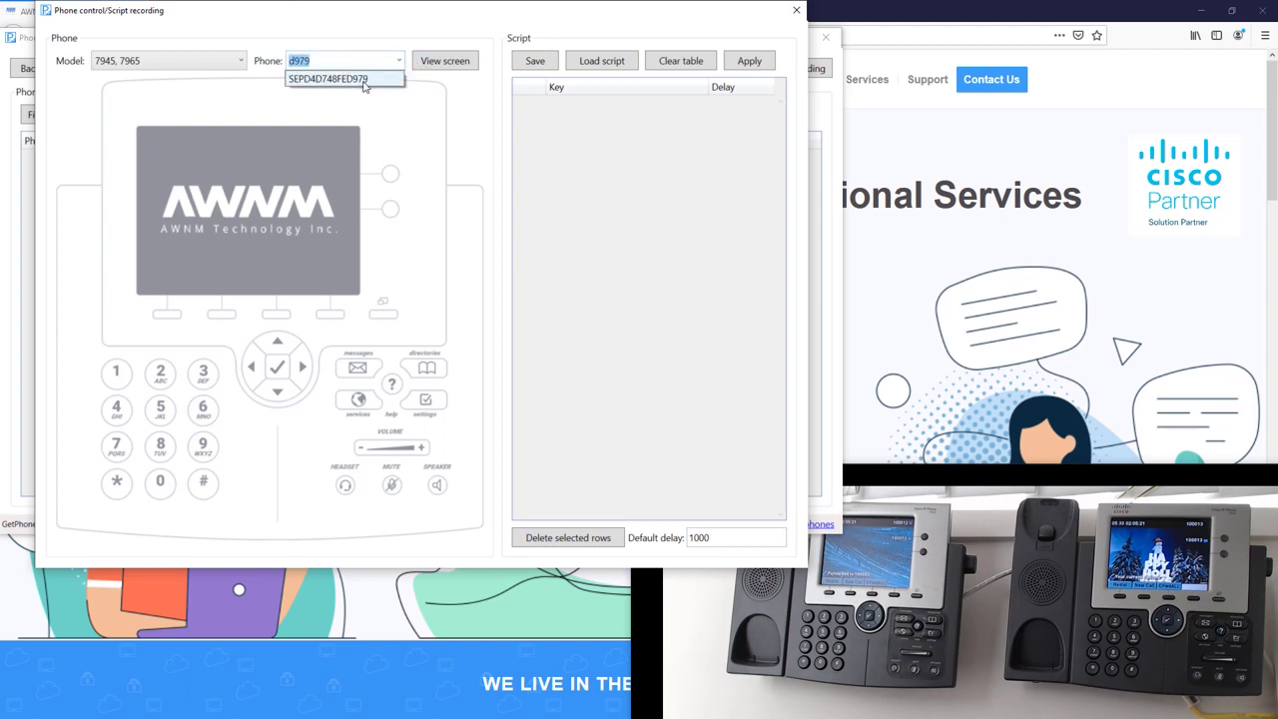
pyautogui.click(362, 80)
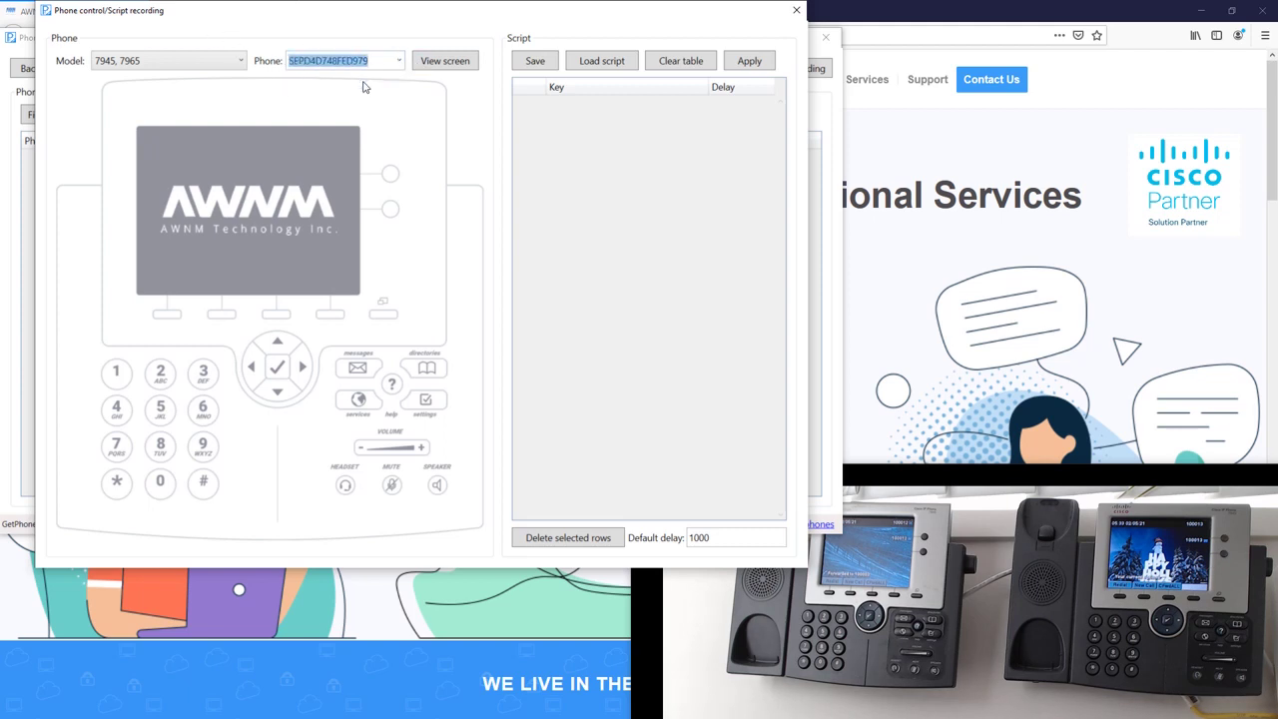
# Mirror the phone screen and record New Call, digits 1-0-0-0-0-8, then EndCall
pyautogui.click(445, 62)
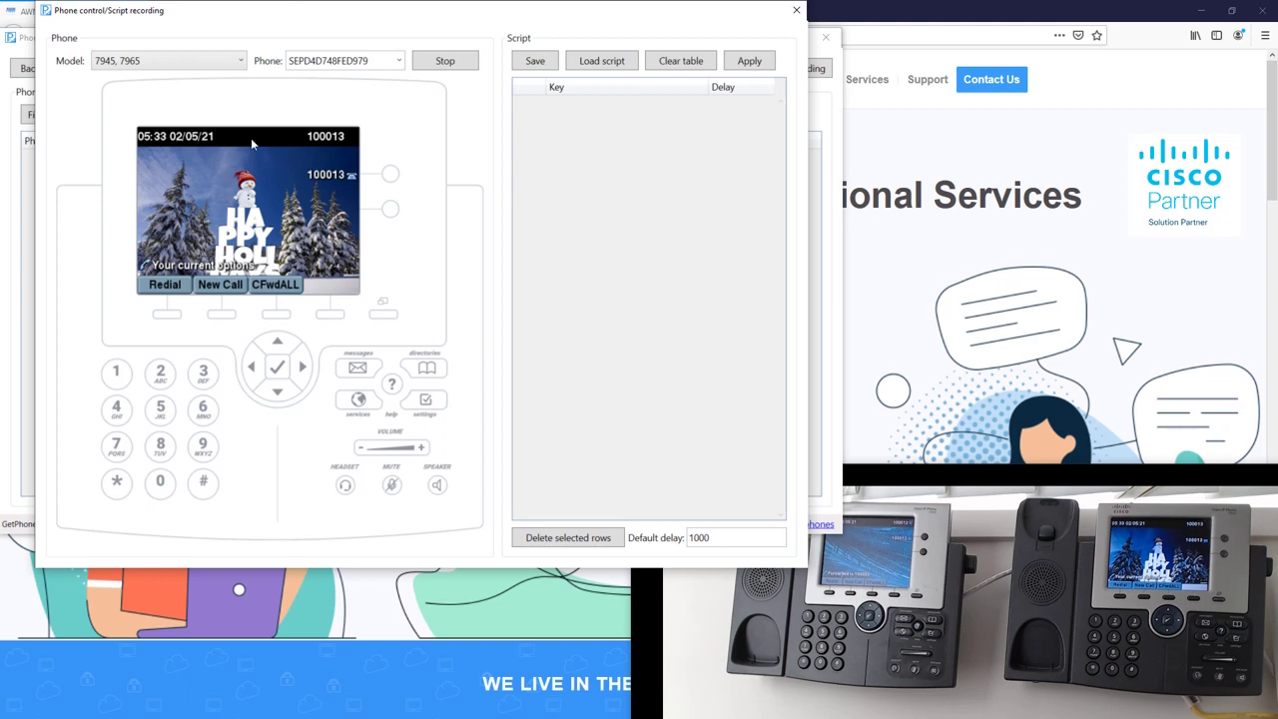
pyautogui.click(222, 314)
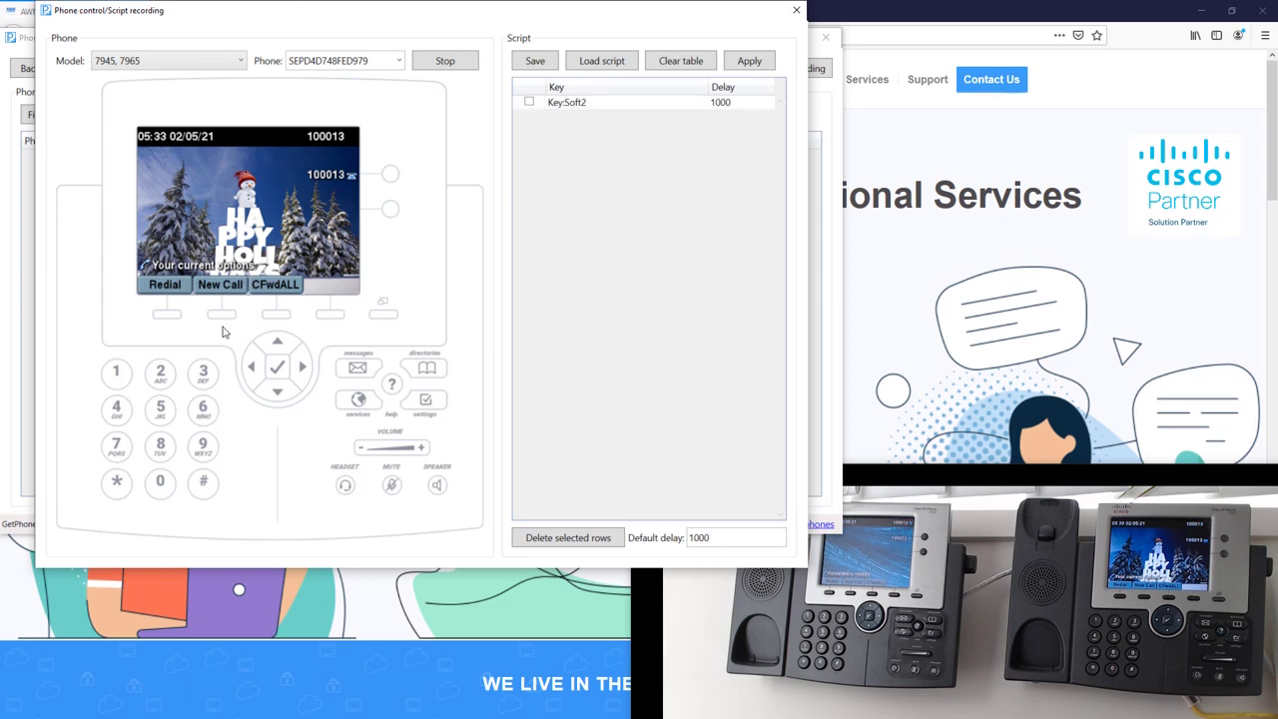
pyautogui.click(115, 375)
pyautogui.click(157, 490)
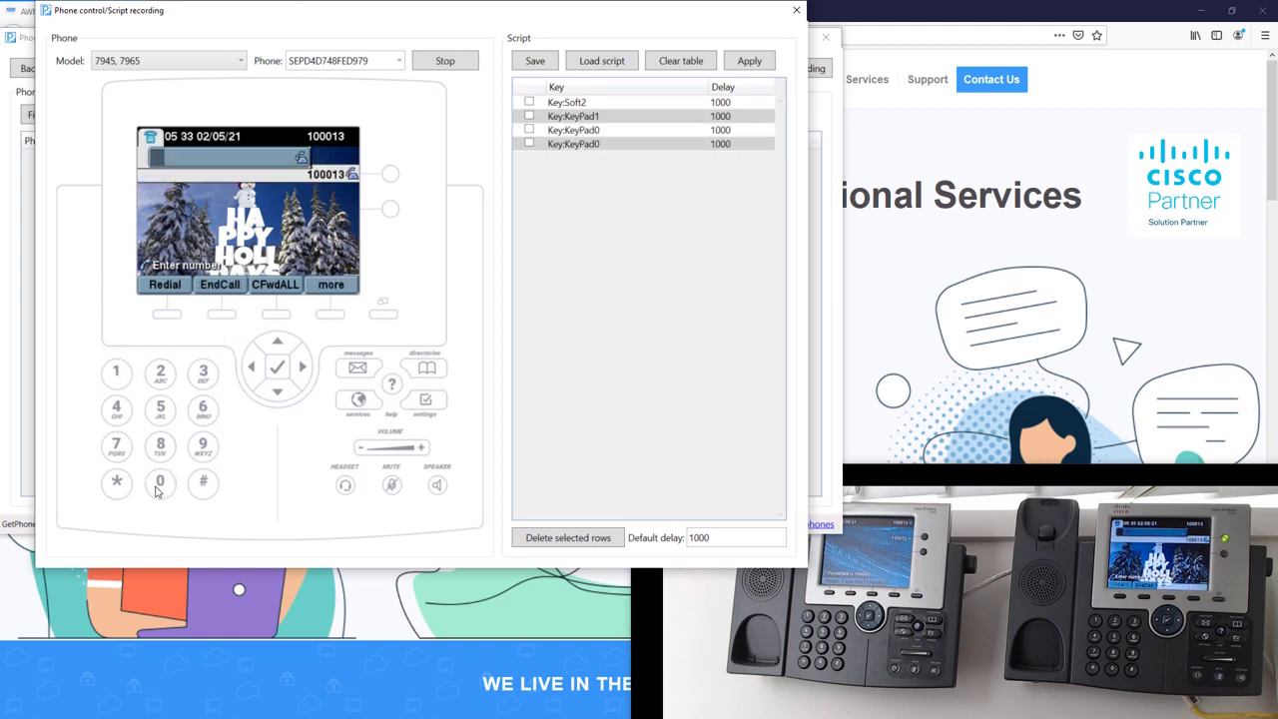
pyautogui.click(157, 487)
pyautogui.click(162, 447)
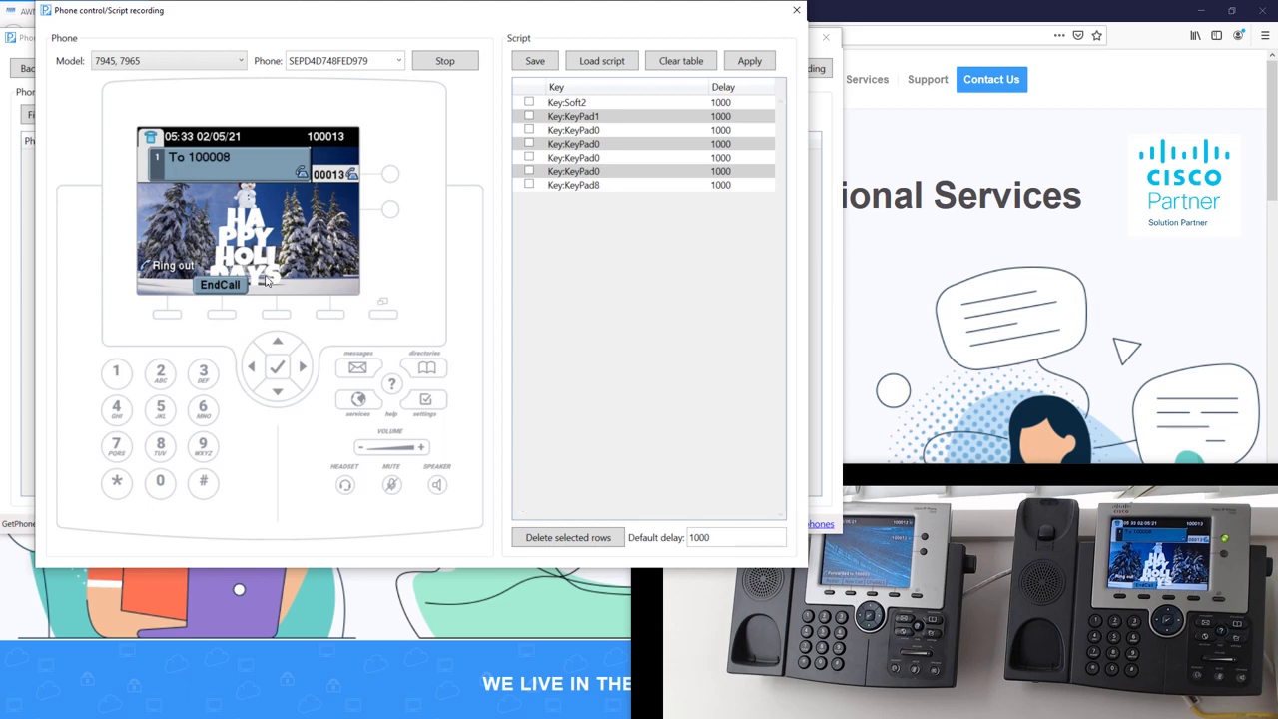
pyautogui.click(221, 313)
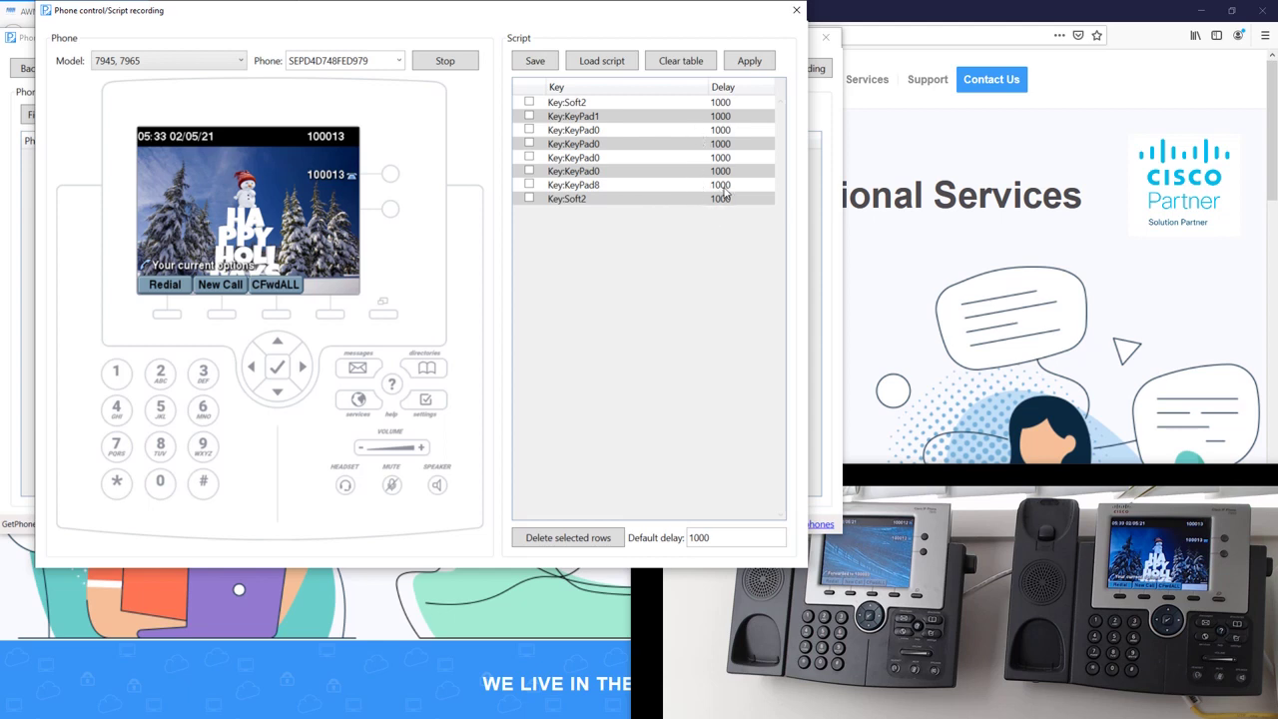
# Set the KeyPad8 step delay to 10000 ms, stop mirroring, and apply the script
pyautogui.click(724, 189)
pyautogui.click(721, 187)
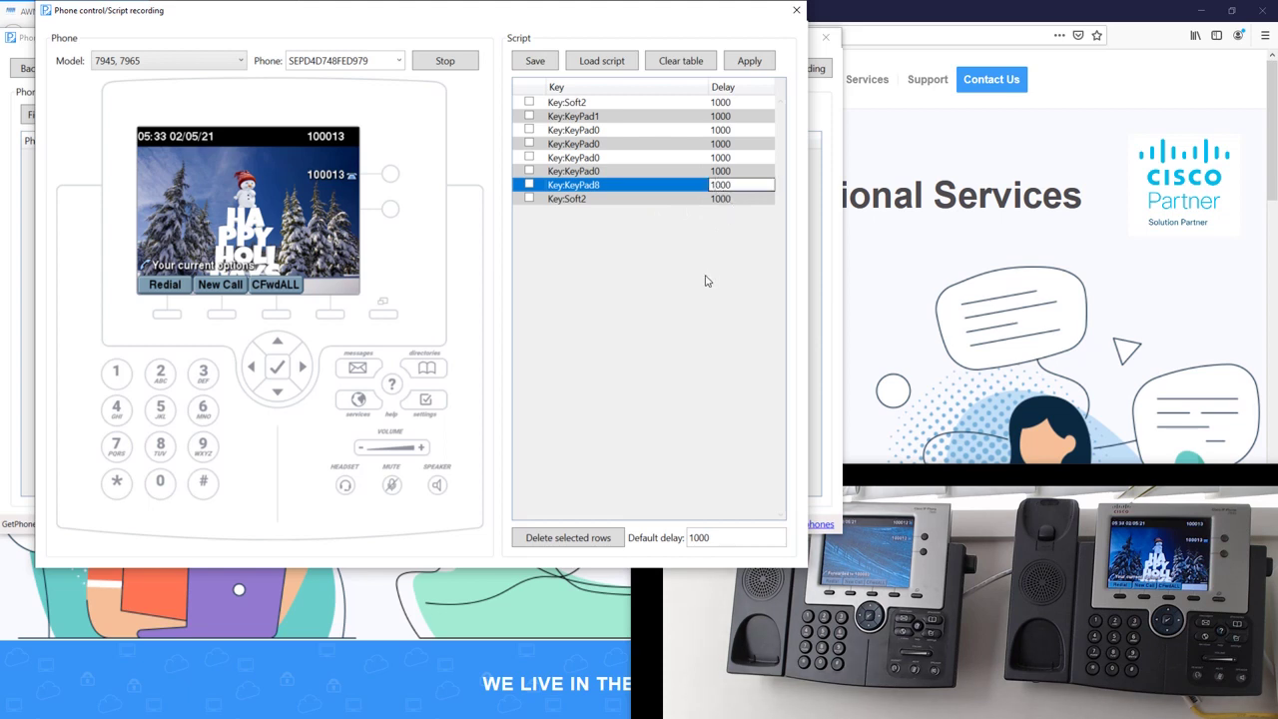
pyautogui.write('0')
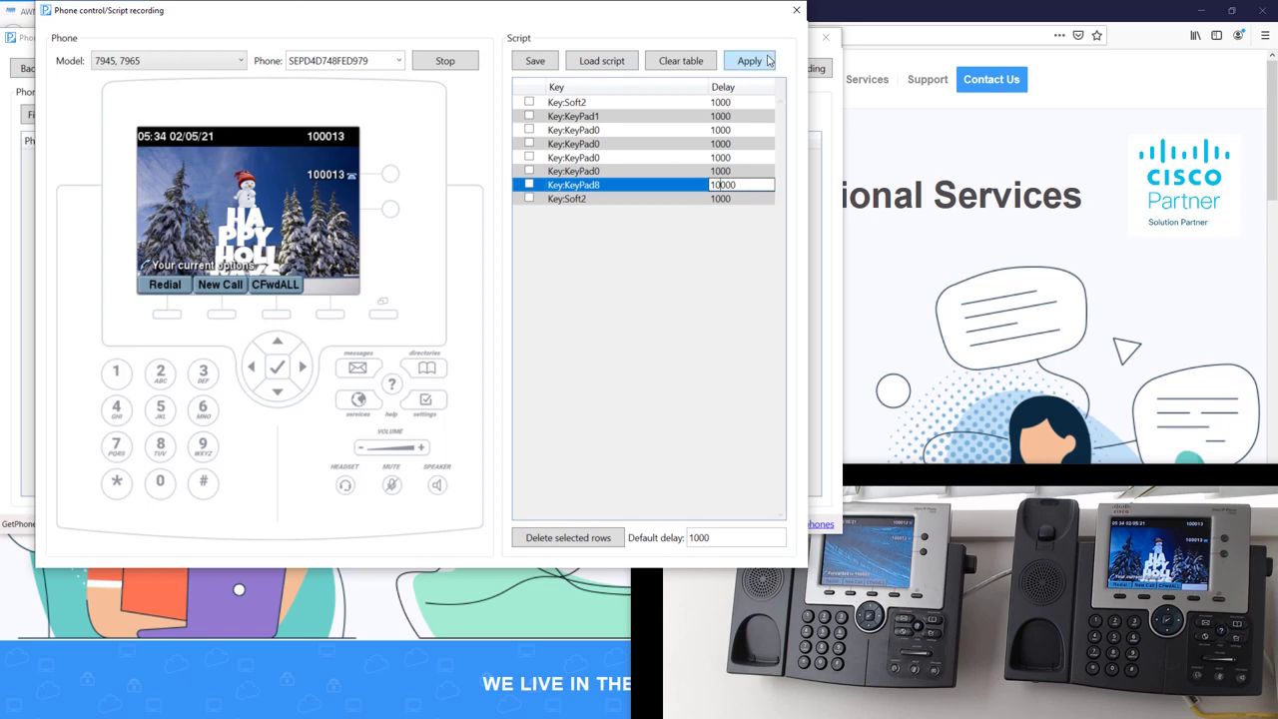
pyautogui.click(449, 66)
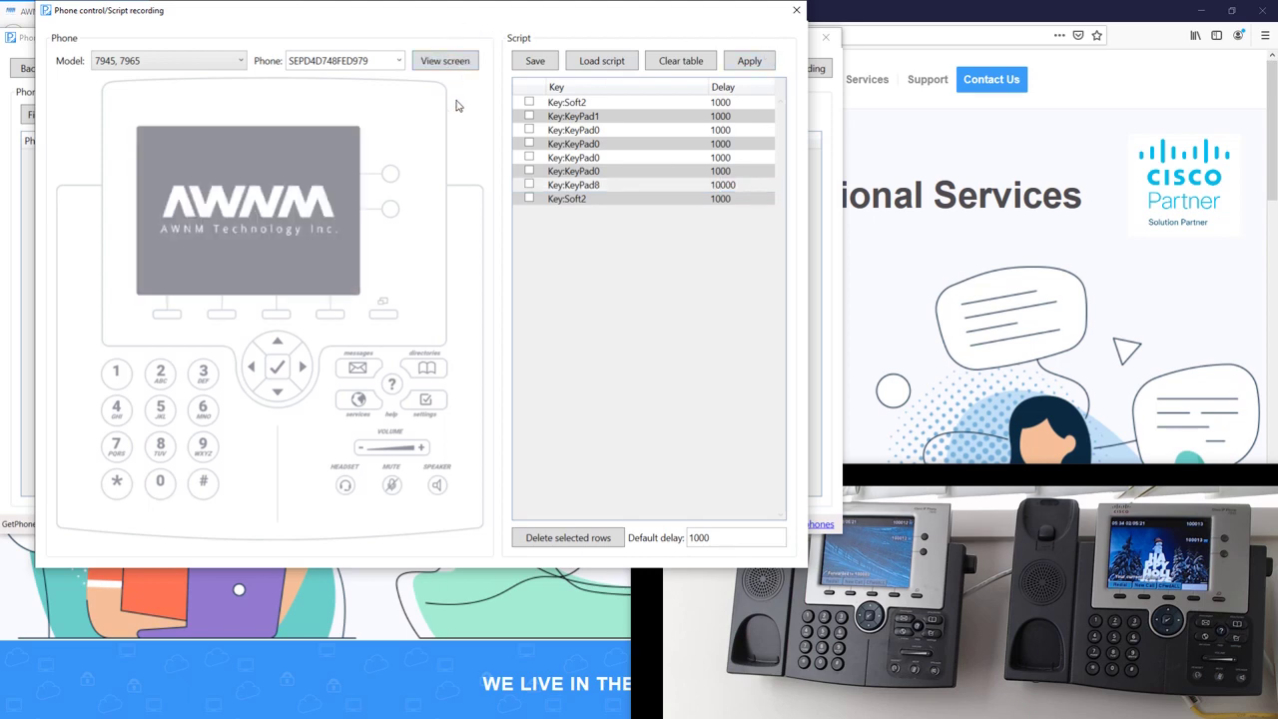
pyautogui.click(753, 61)
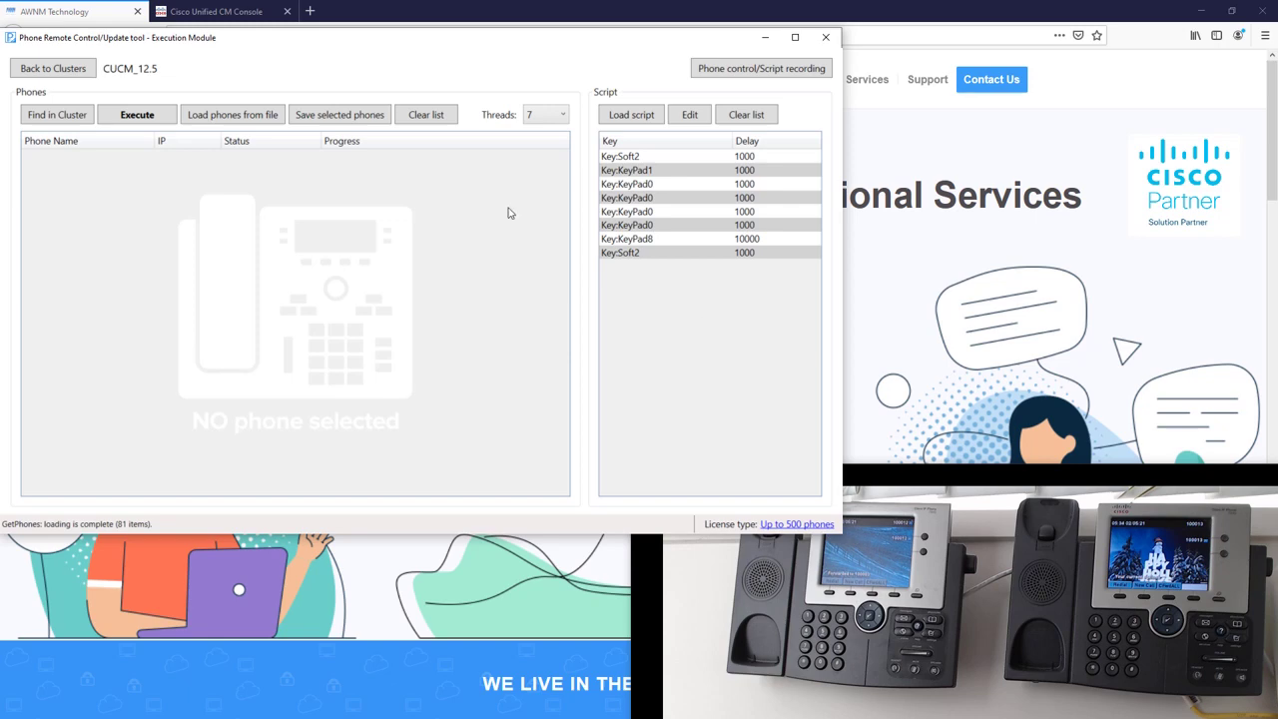
# Find the registered phones whose model contains '7945' and load all four for execution
pyautogui.click(54, 119)
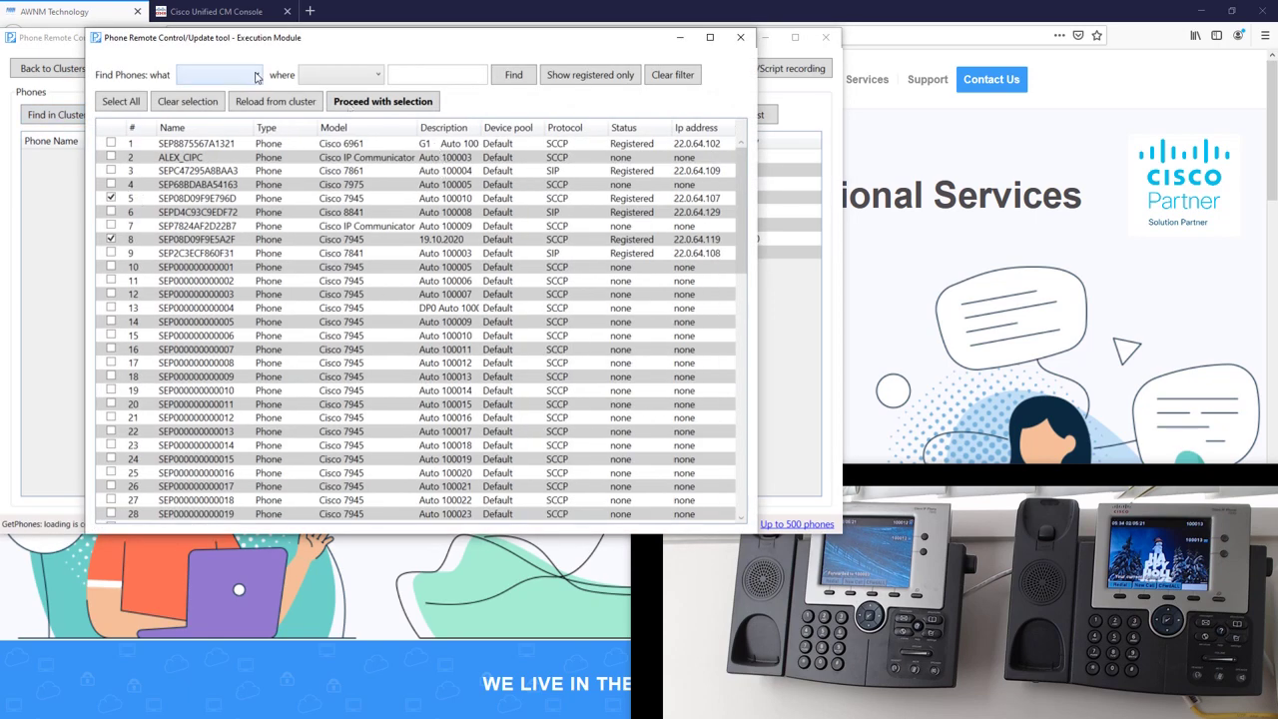
pyautogui.click(254, 75)
pyautogui.click(211, 123)
pyautogui.click(375, 75)
pyautogui.click(335, 108)
pyautogui.click(437, 74)
pyautogui.write('7')
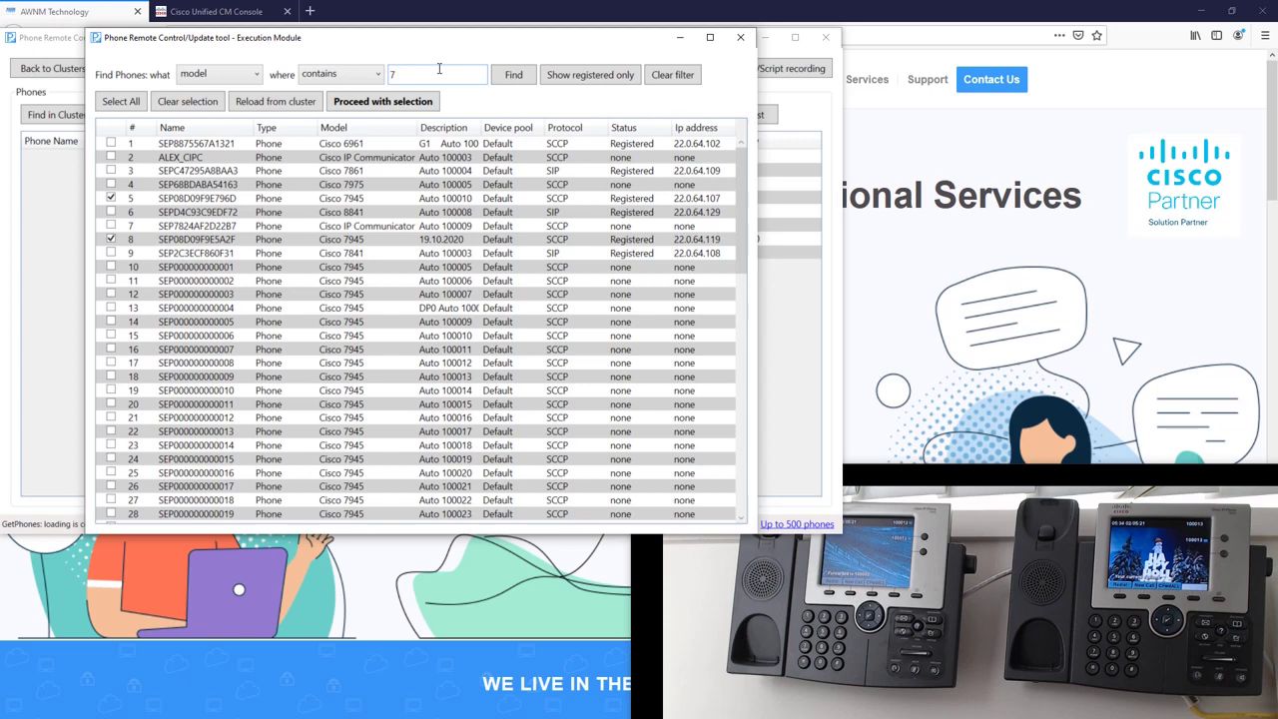
pyautogui.write('945')
pyautogui.click(507, 80)
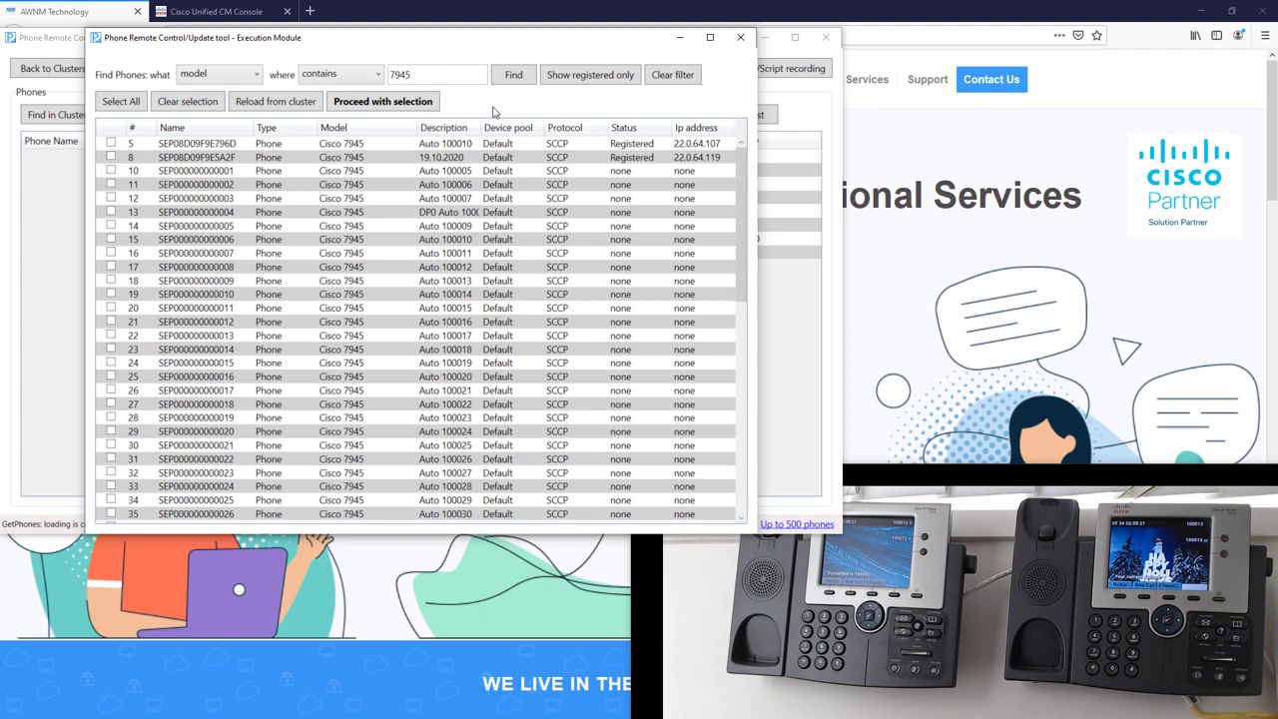
pyautogui.click(600, 78)
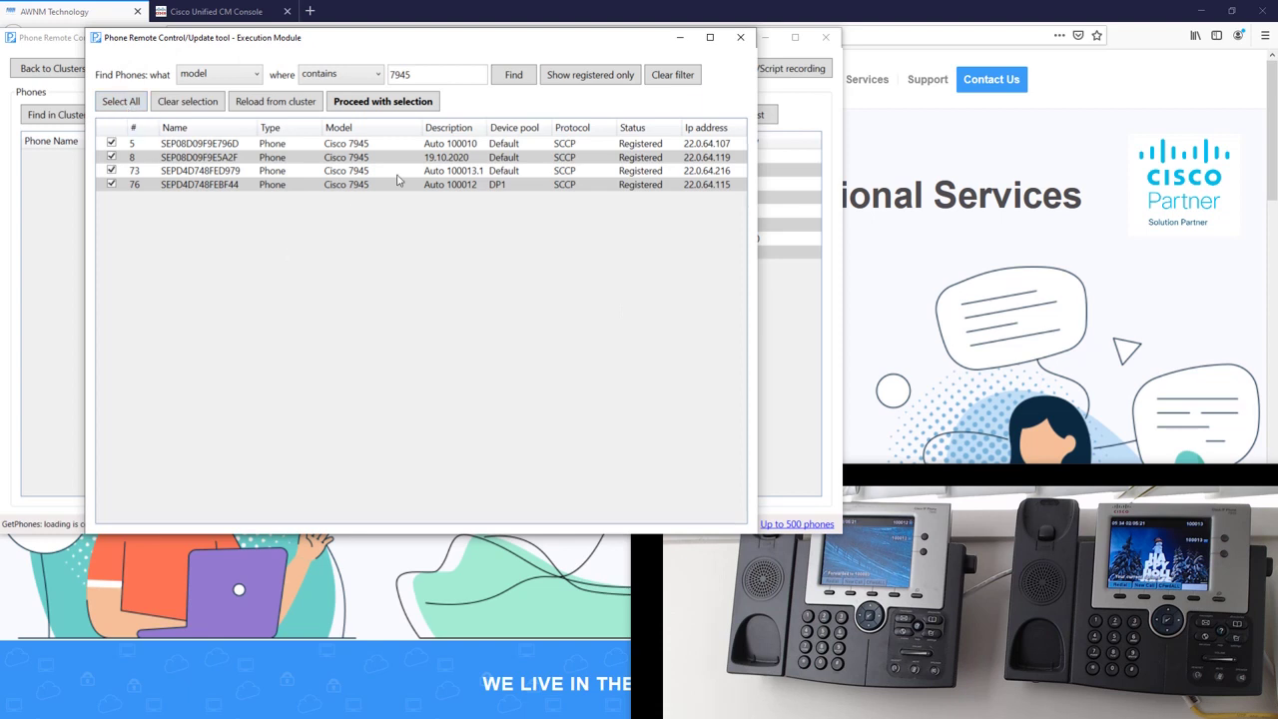
pyautogui.click(396, 104)
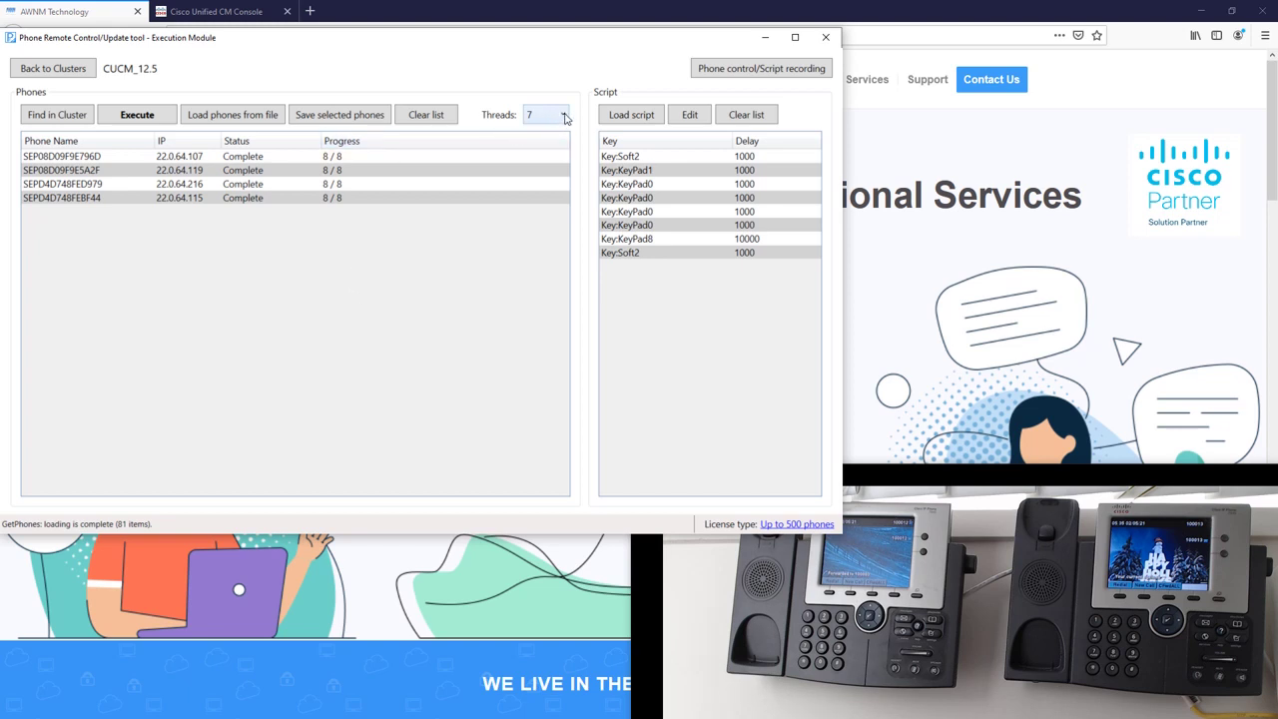
# Run the call script on all four phones using 5 threads
pyautogui.click(564, 118)
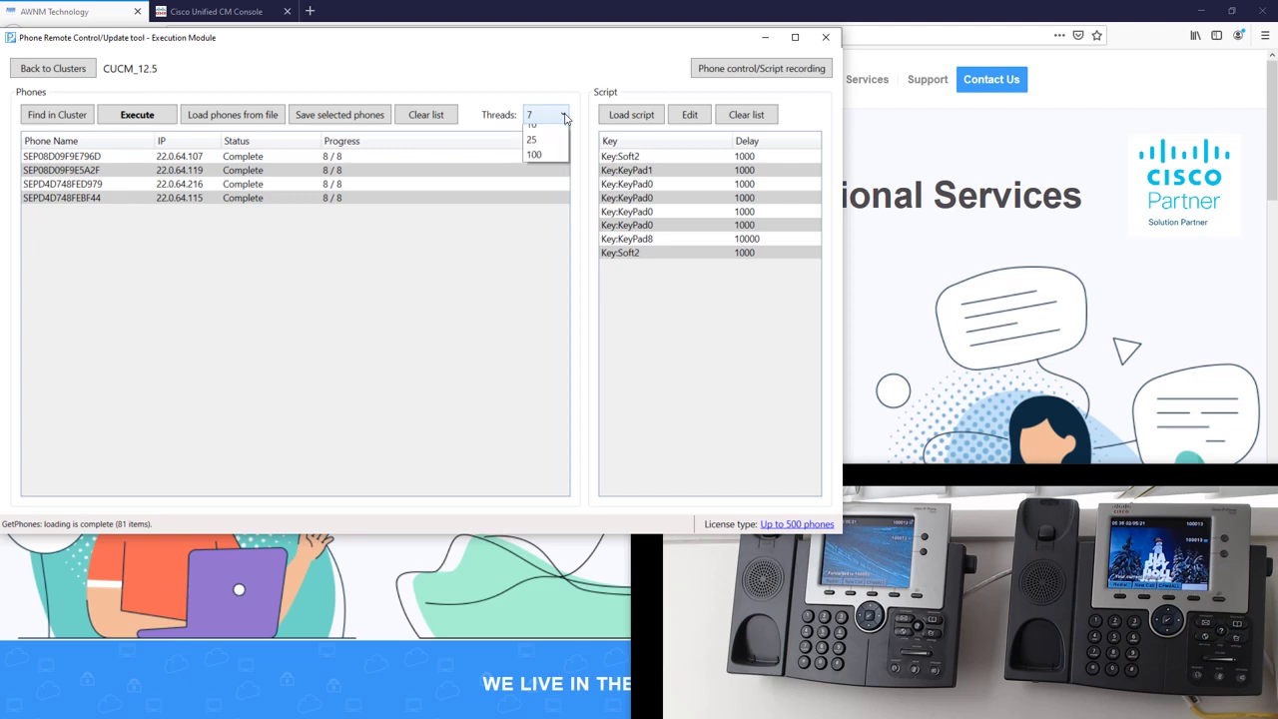
pyautogui.click(532, 163)
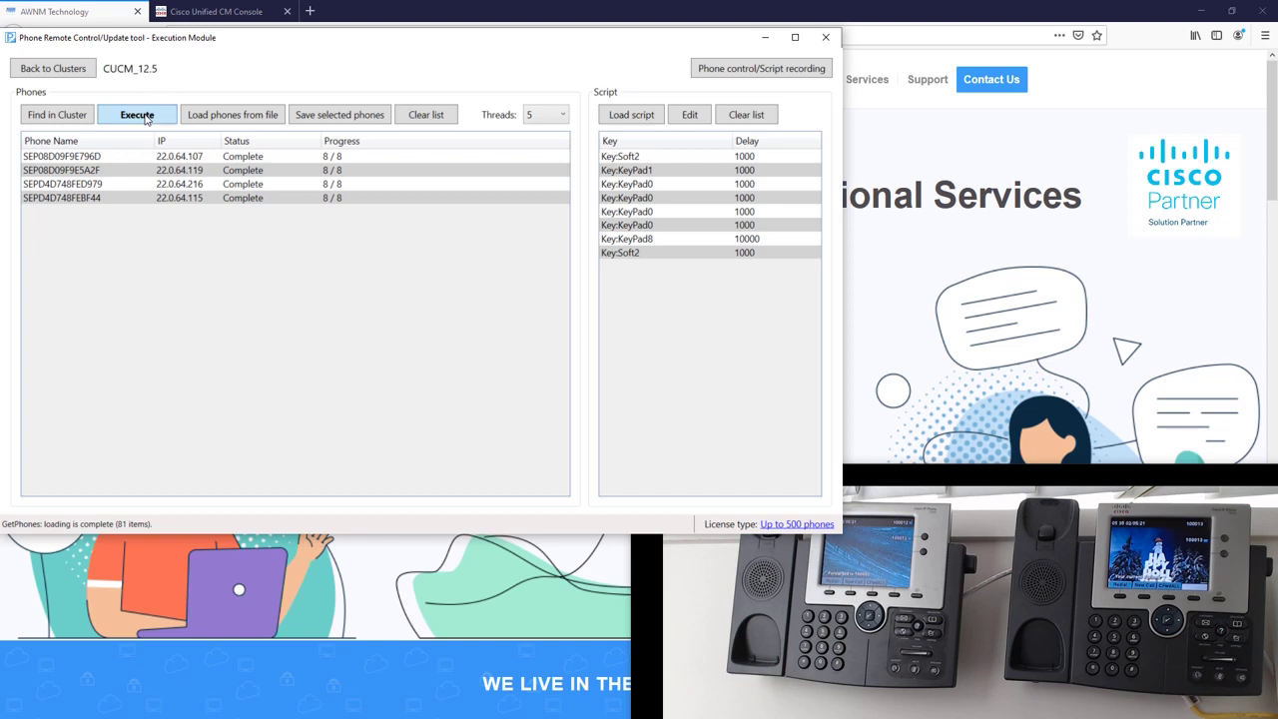
pyautogui.click(145, 118)
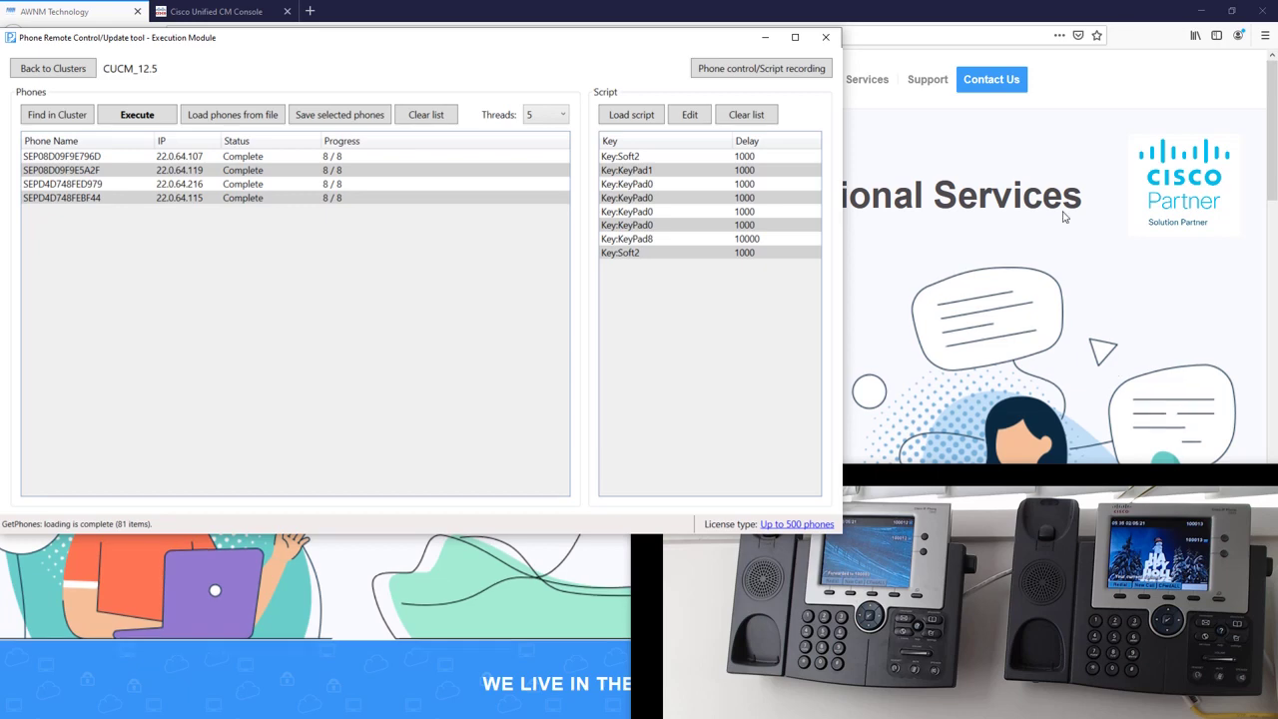
# Switch to the AWNM Technology website and go to its Products page
pyautogui.click(57, 8)
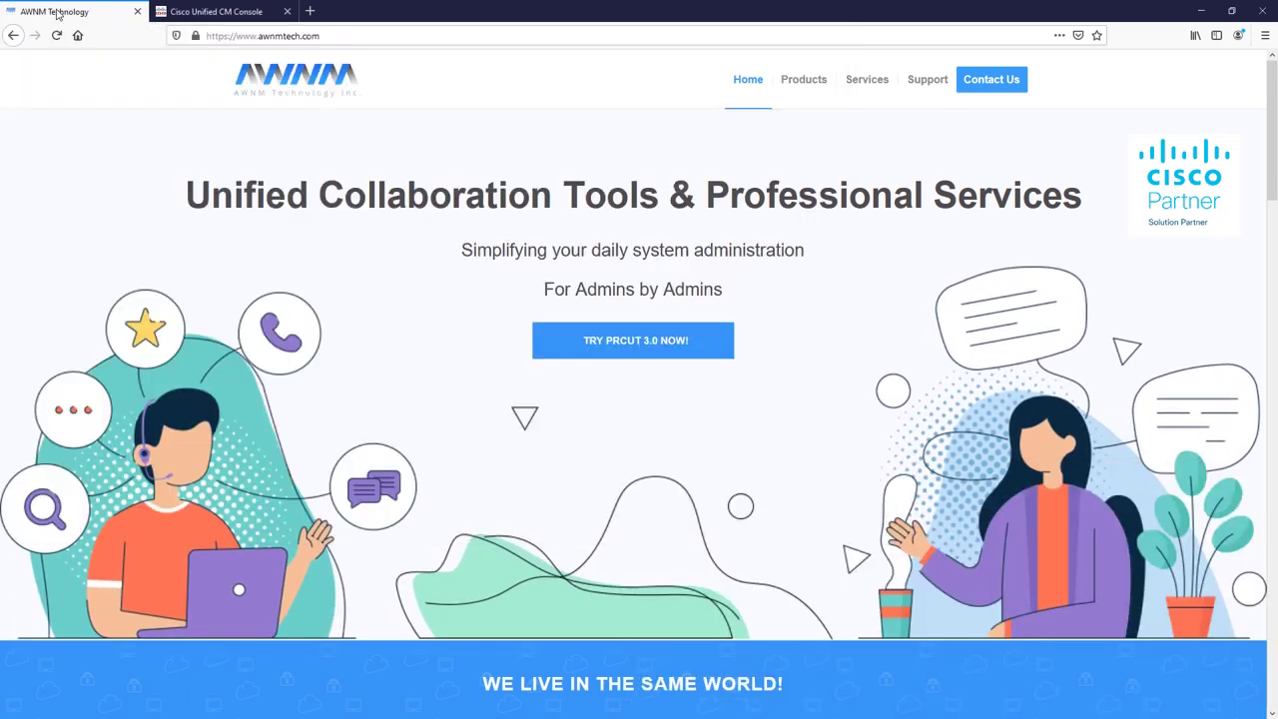
pyautogui.click(803, 80)
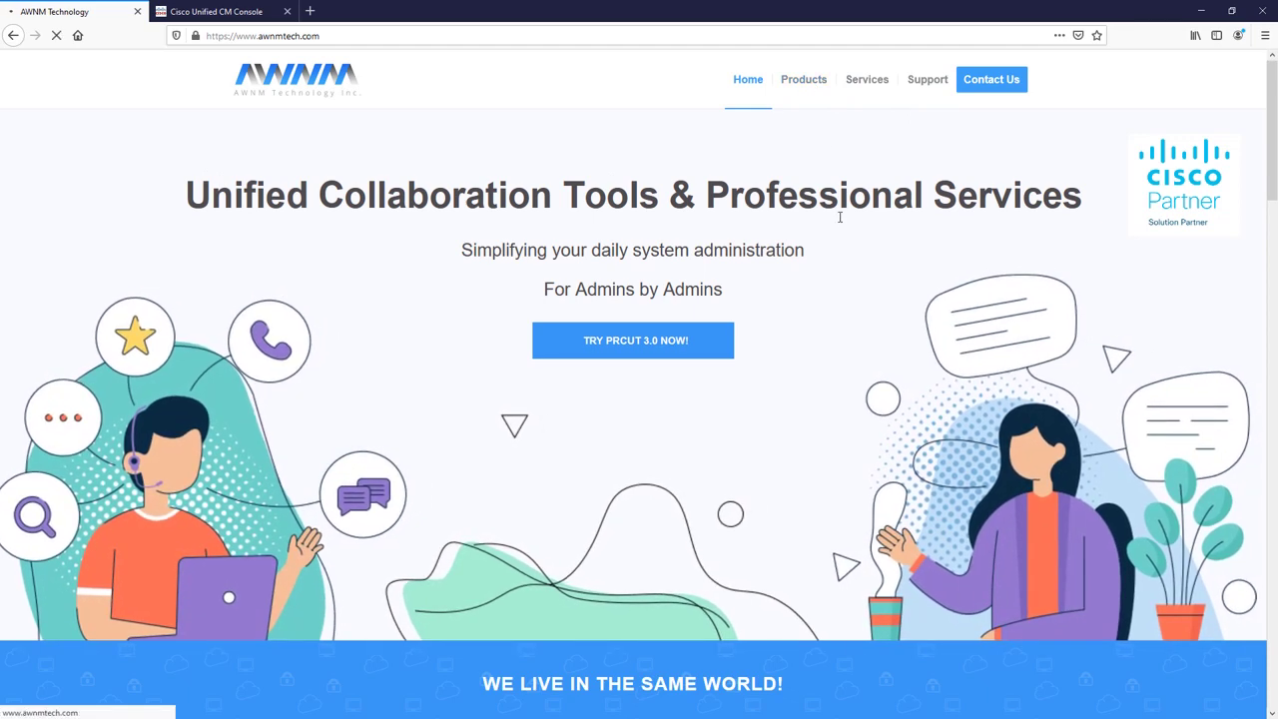
pyautogui.scroll(-3, 1095, 374)
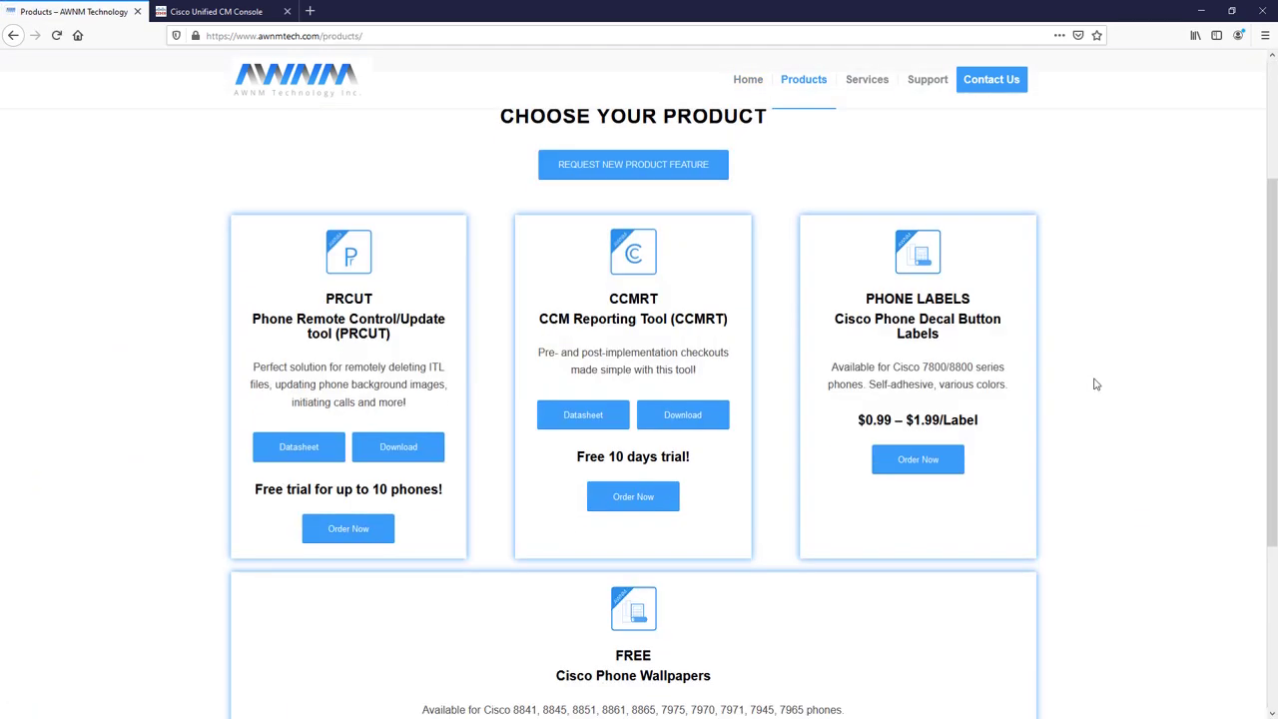
# Read through the PRCUT datasheet, then return to the Products page
pyautogui.click(296, 456)
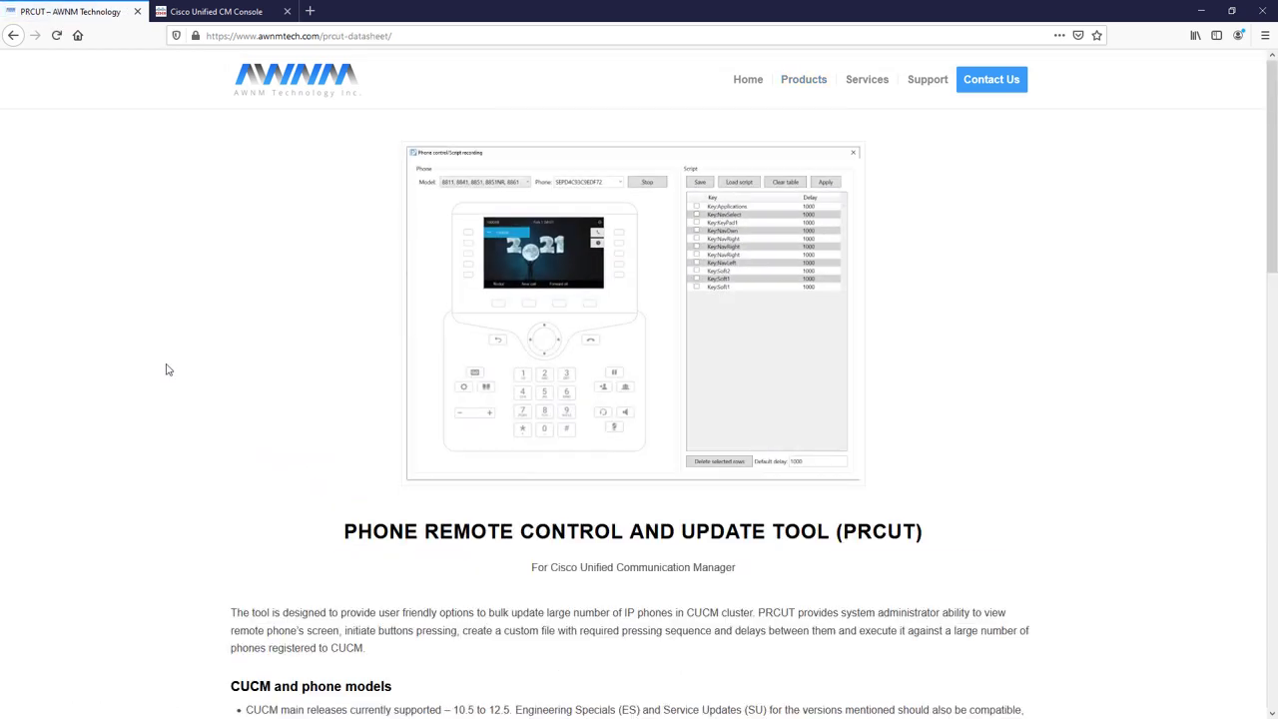
pyautogui.scroll(-2, 167, 369)
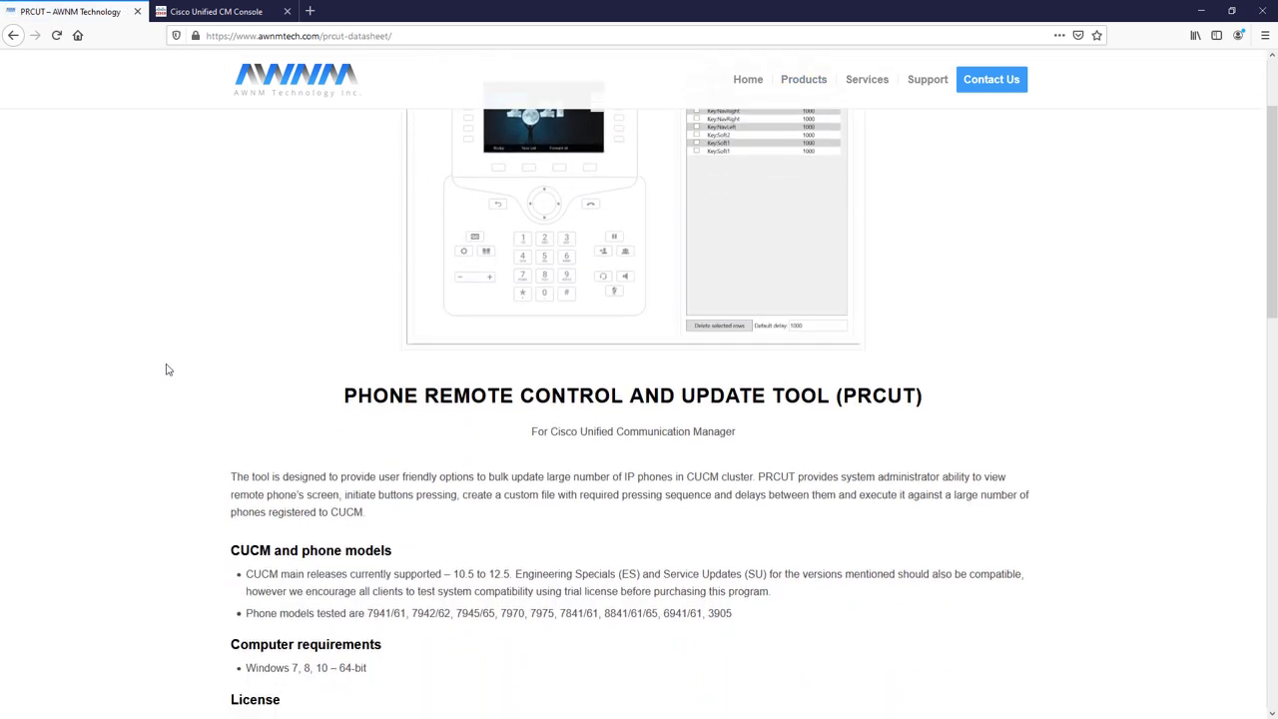
pyautogui.scroll(-1, 168, 369)
pyautogui.scroll(-1, 445, 431)
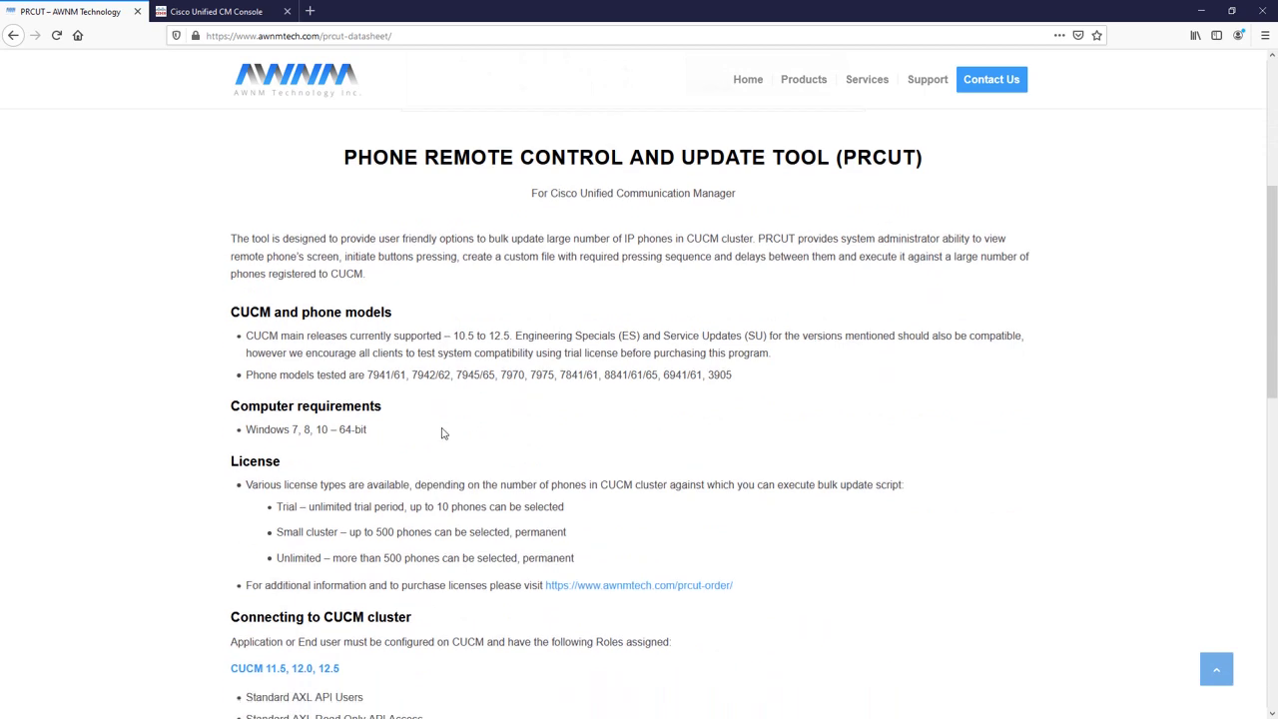
pyautogui.scroll(-2, 476, 445)
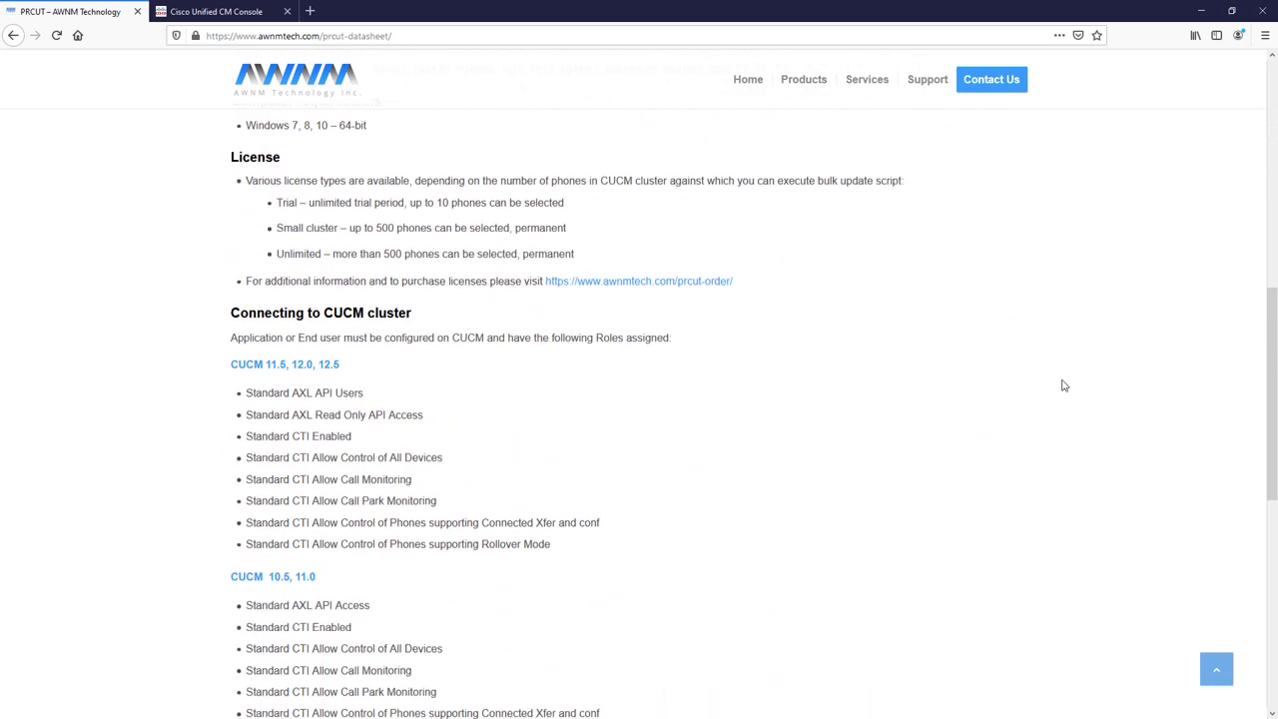
pyautogui.scroll(1, 1061, 382)
pyautogui.click(14, 35)
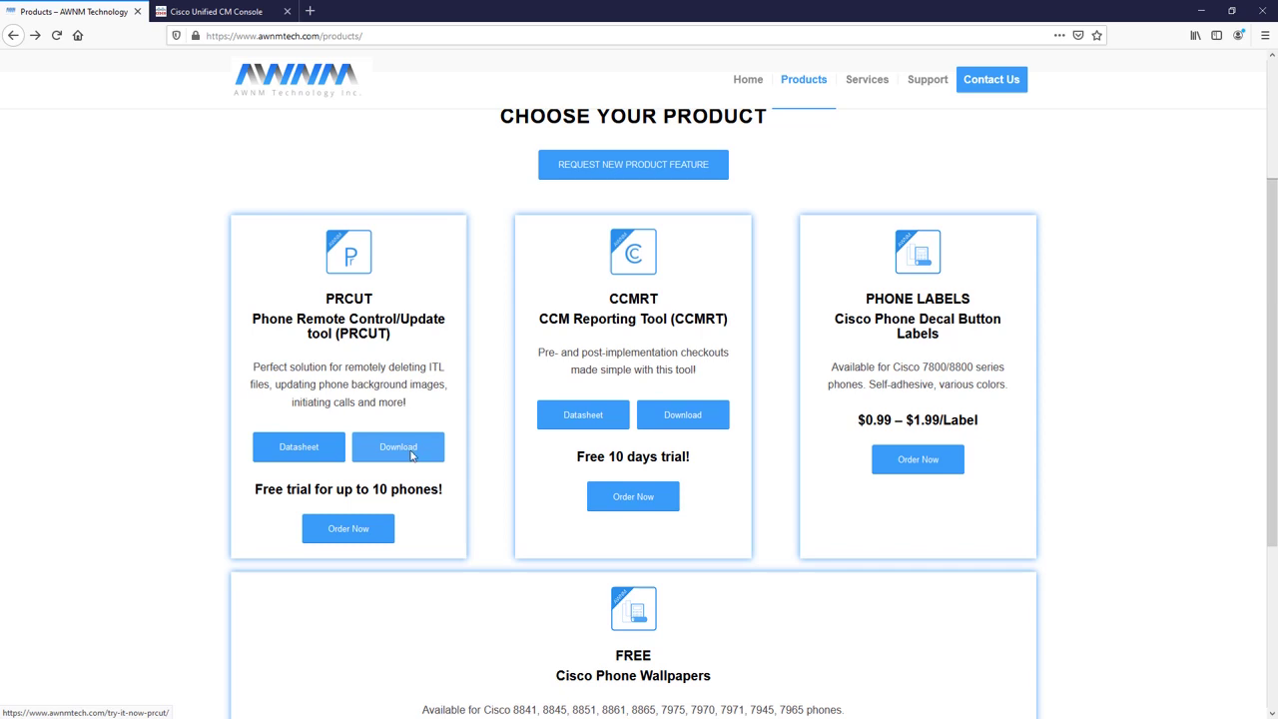
# Choose the 500+ Phones – $295.00 USD PRCUT license, then go to the Support page
pyautogui.click(353, 529)
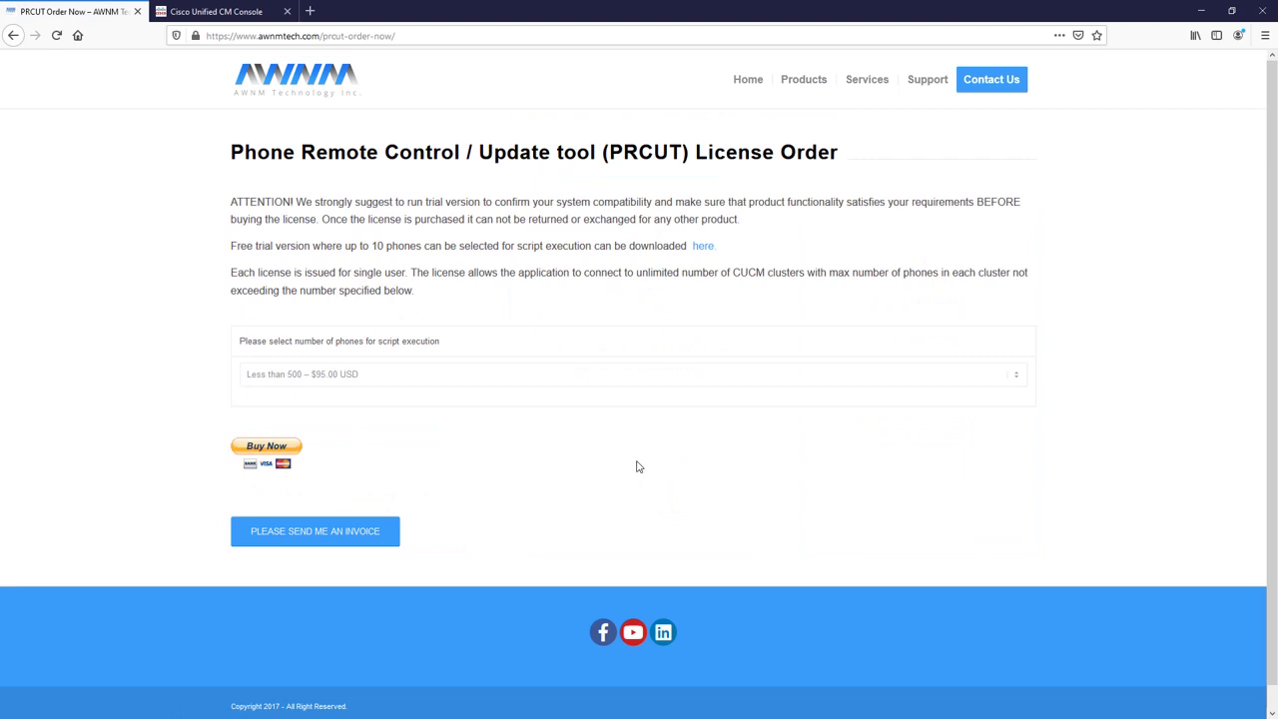
pyautogui.click(1014, 377)
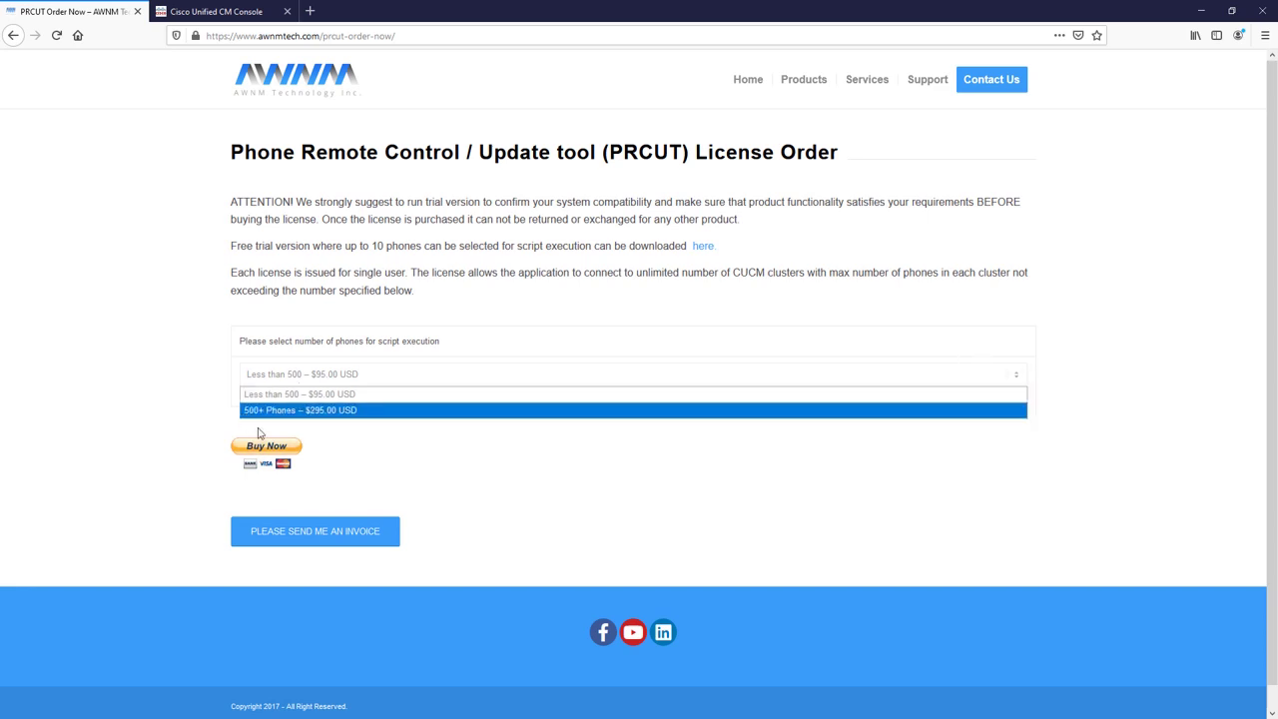
pyautogui.click(298, 414)
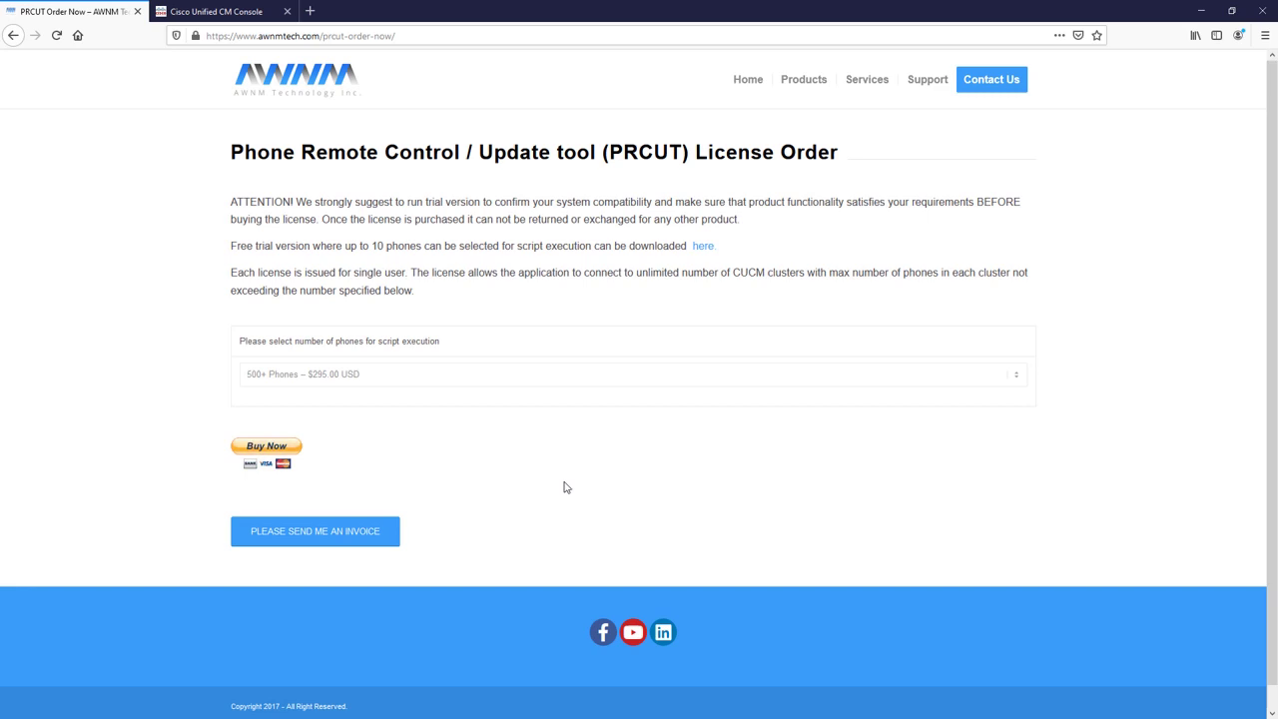
pyautogui.click(931, 102)
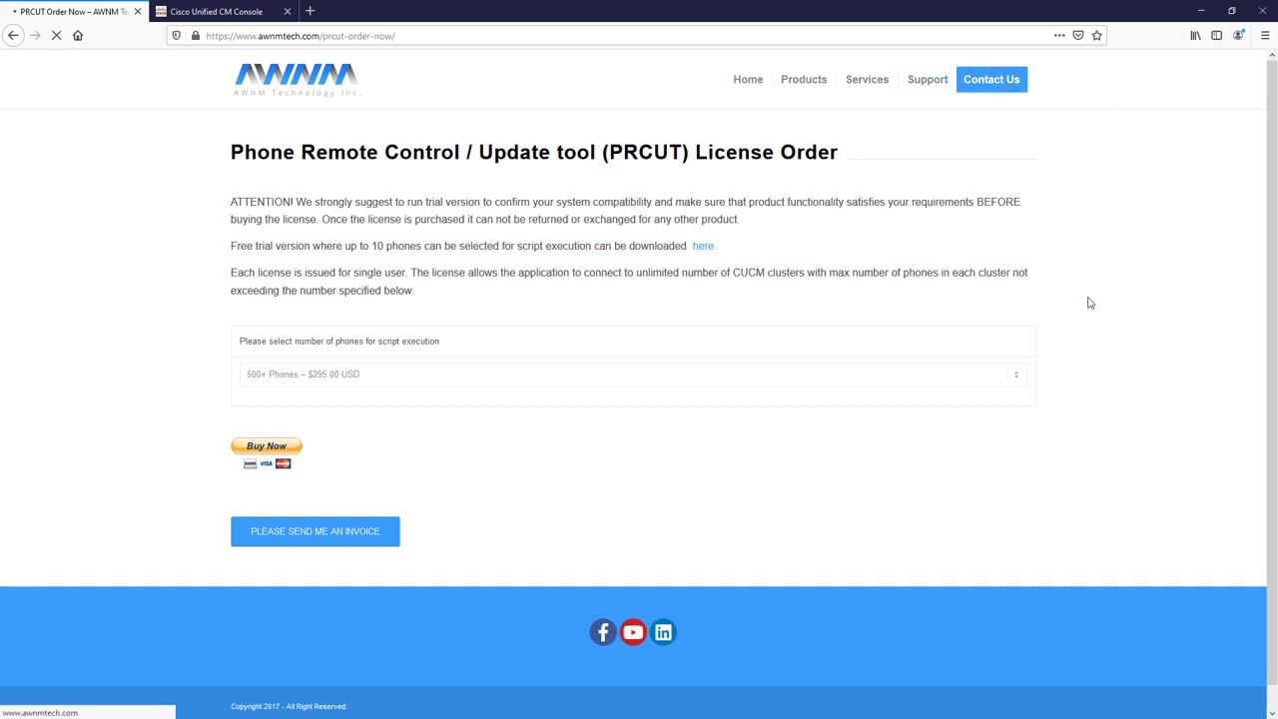